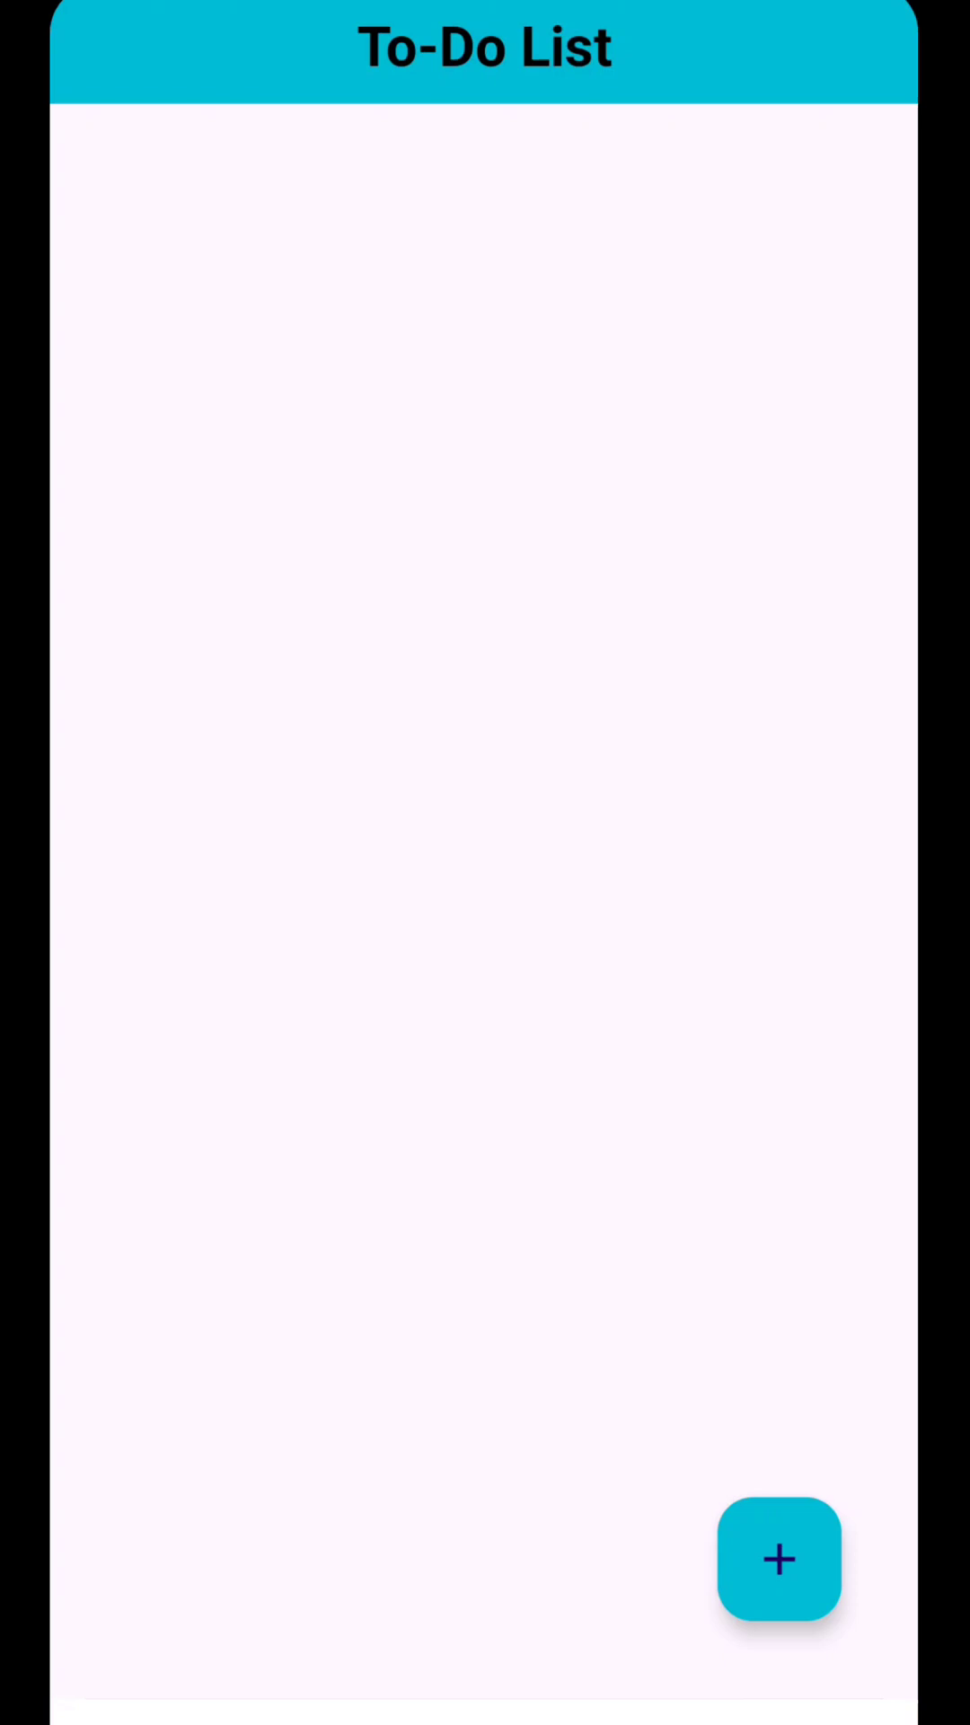
- Start a new To-Do List task from the + button
{"action": "left_click", "coordinate": [779, 1560]}
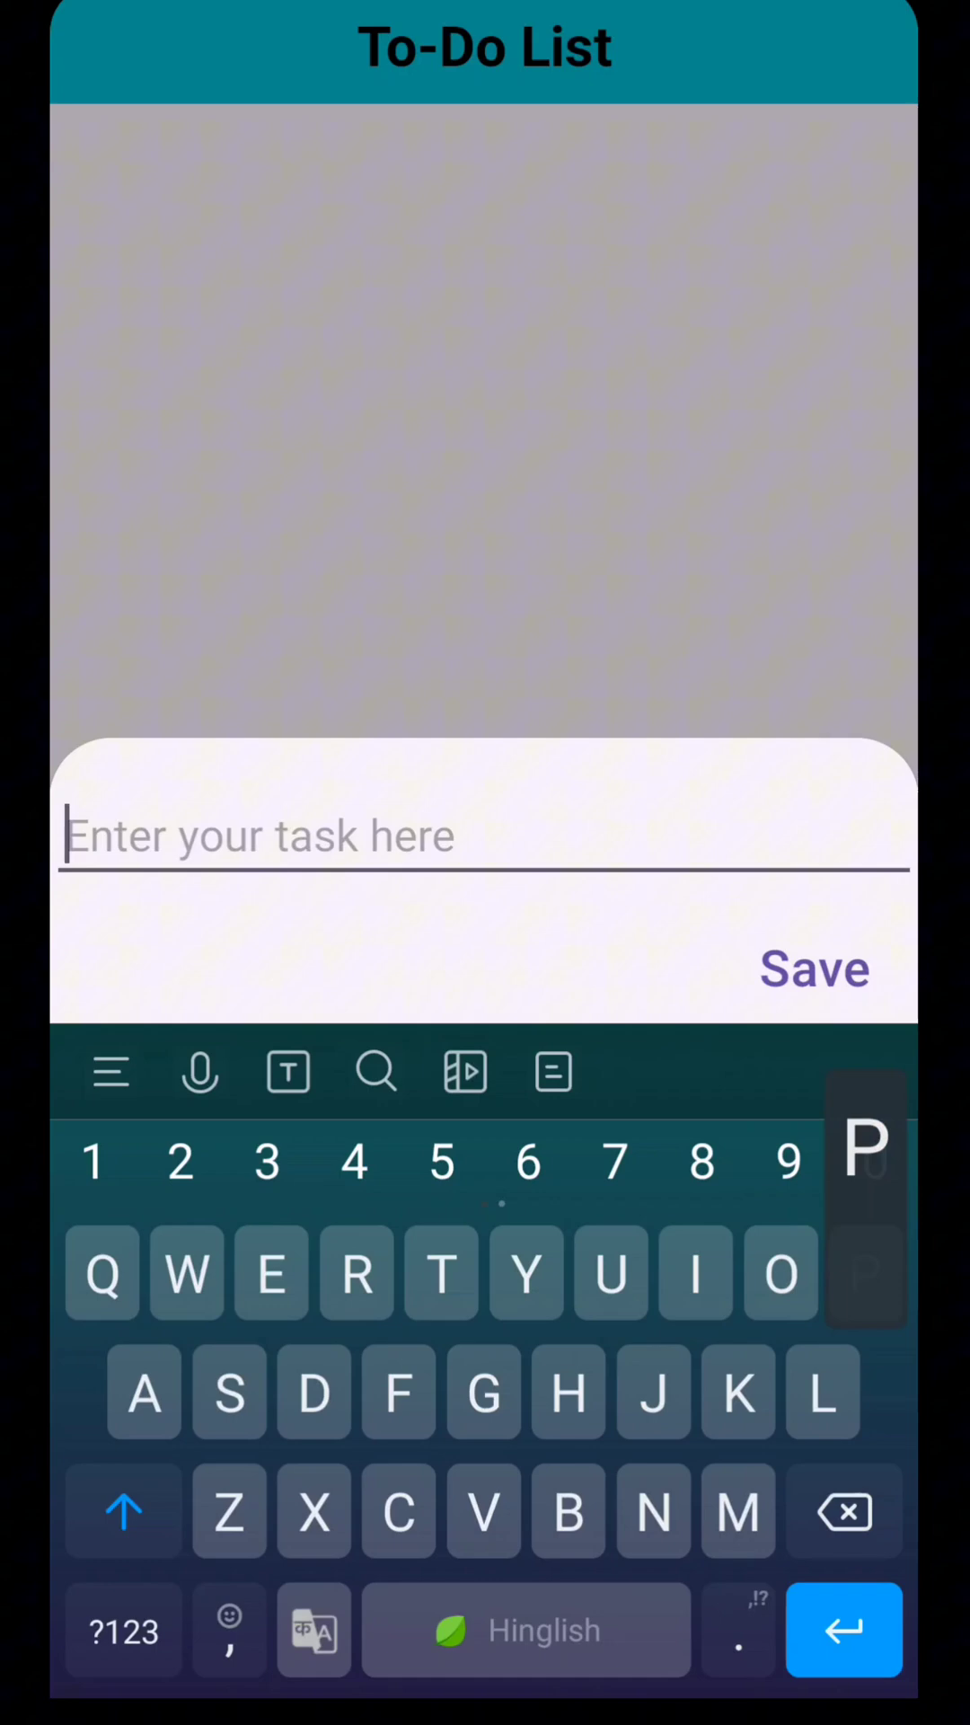
{"action": "type", "text": "Pawan Sing"}
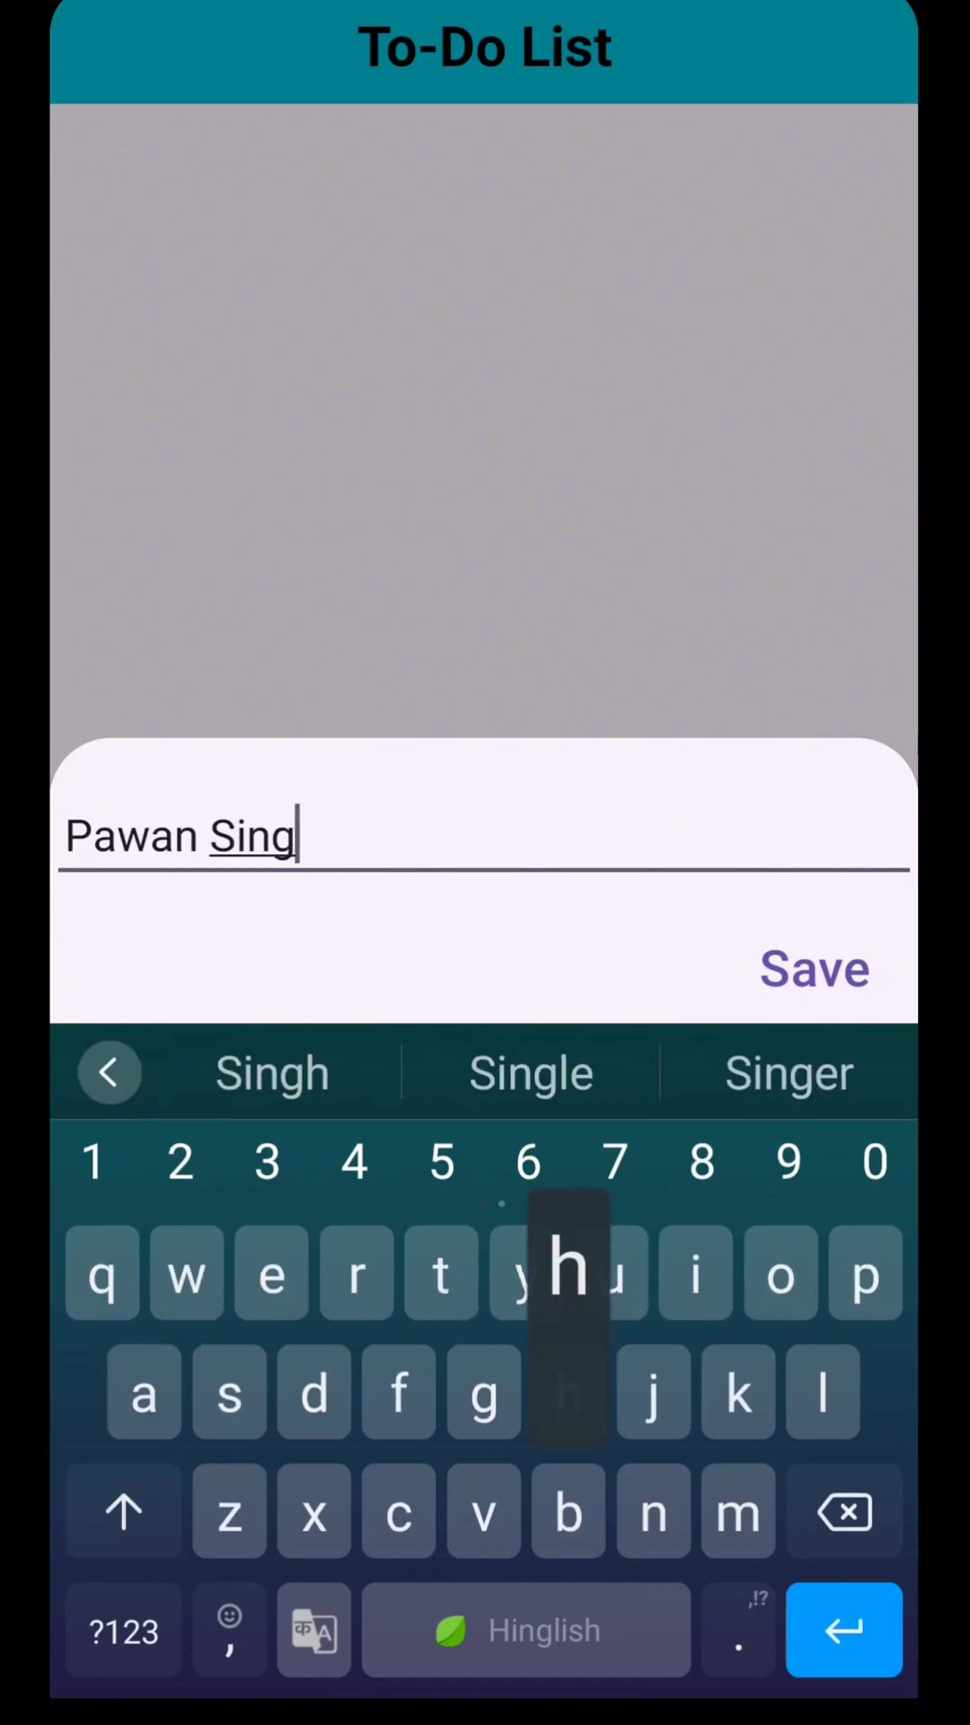
{"action": "type", "text": "h"}
{"action": "left_click", "coordinate": [814, 968]}
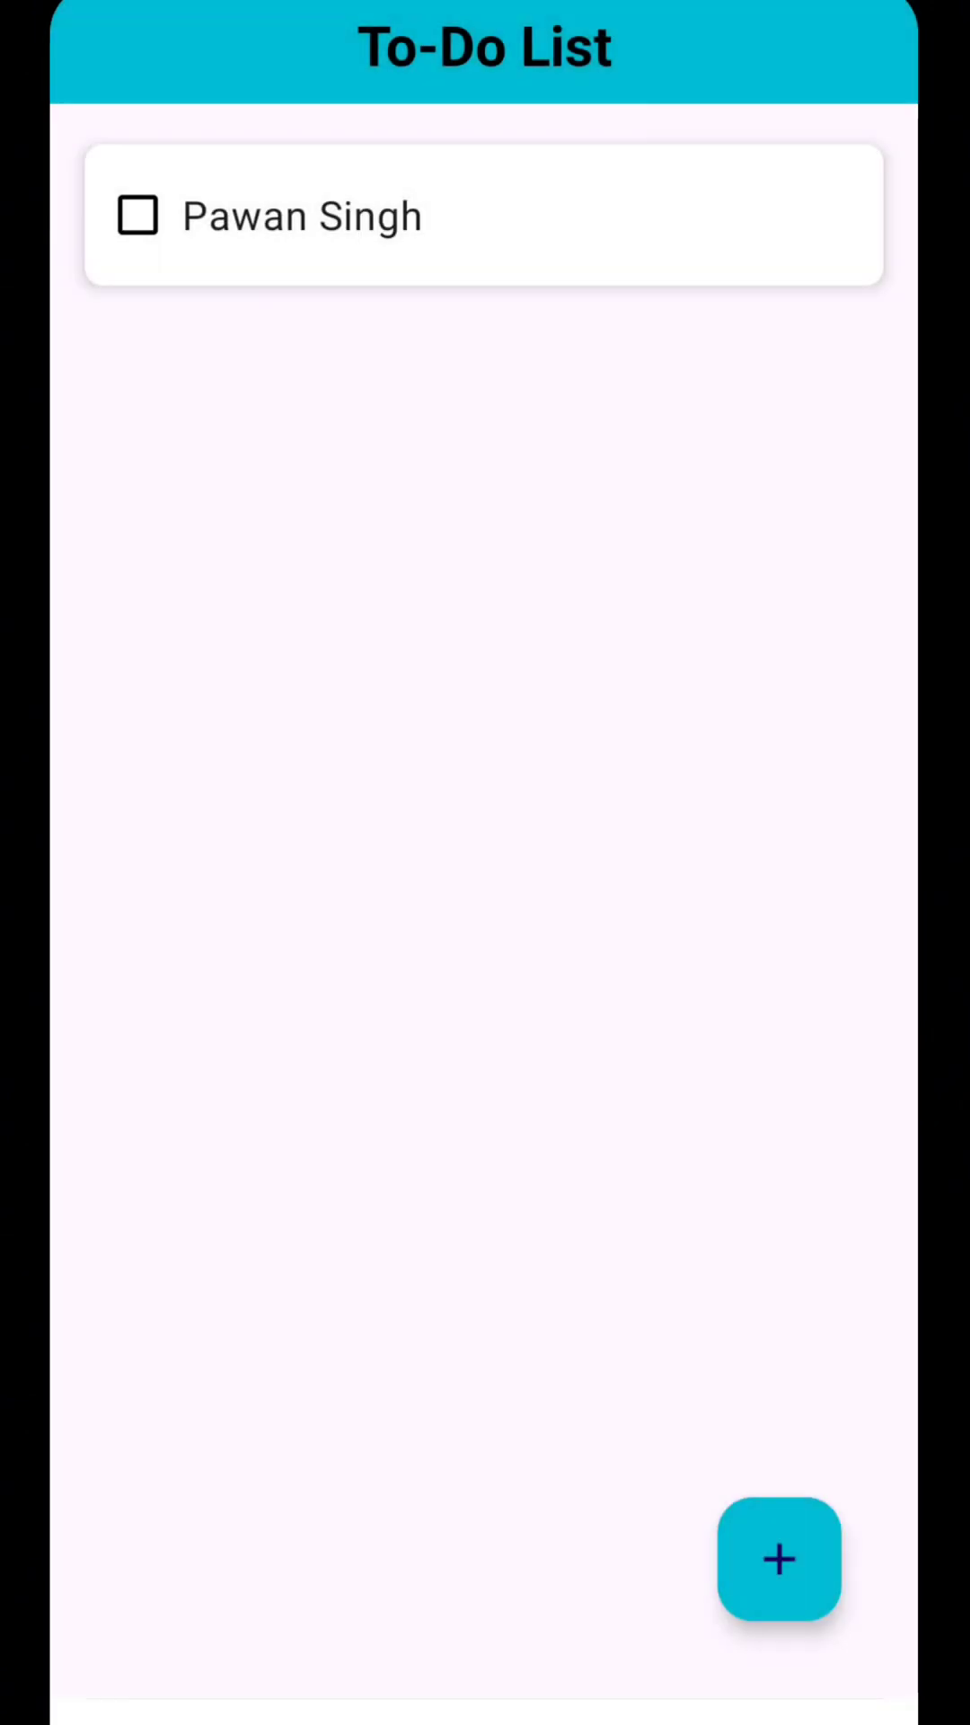
{"action": "left_click_drag", "start_coordinate": [755, 216], "coordinate": [81, 216]}
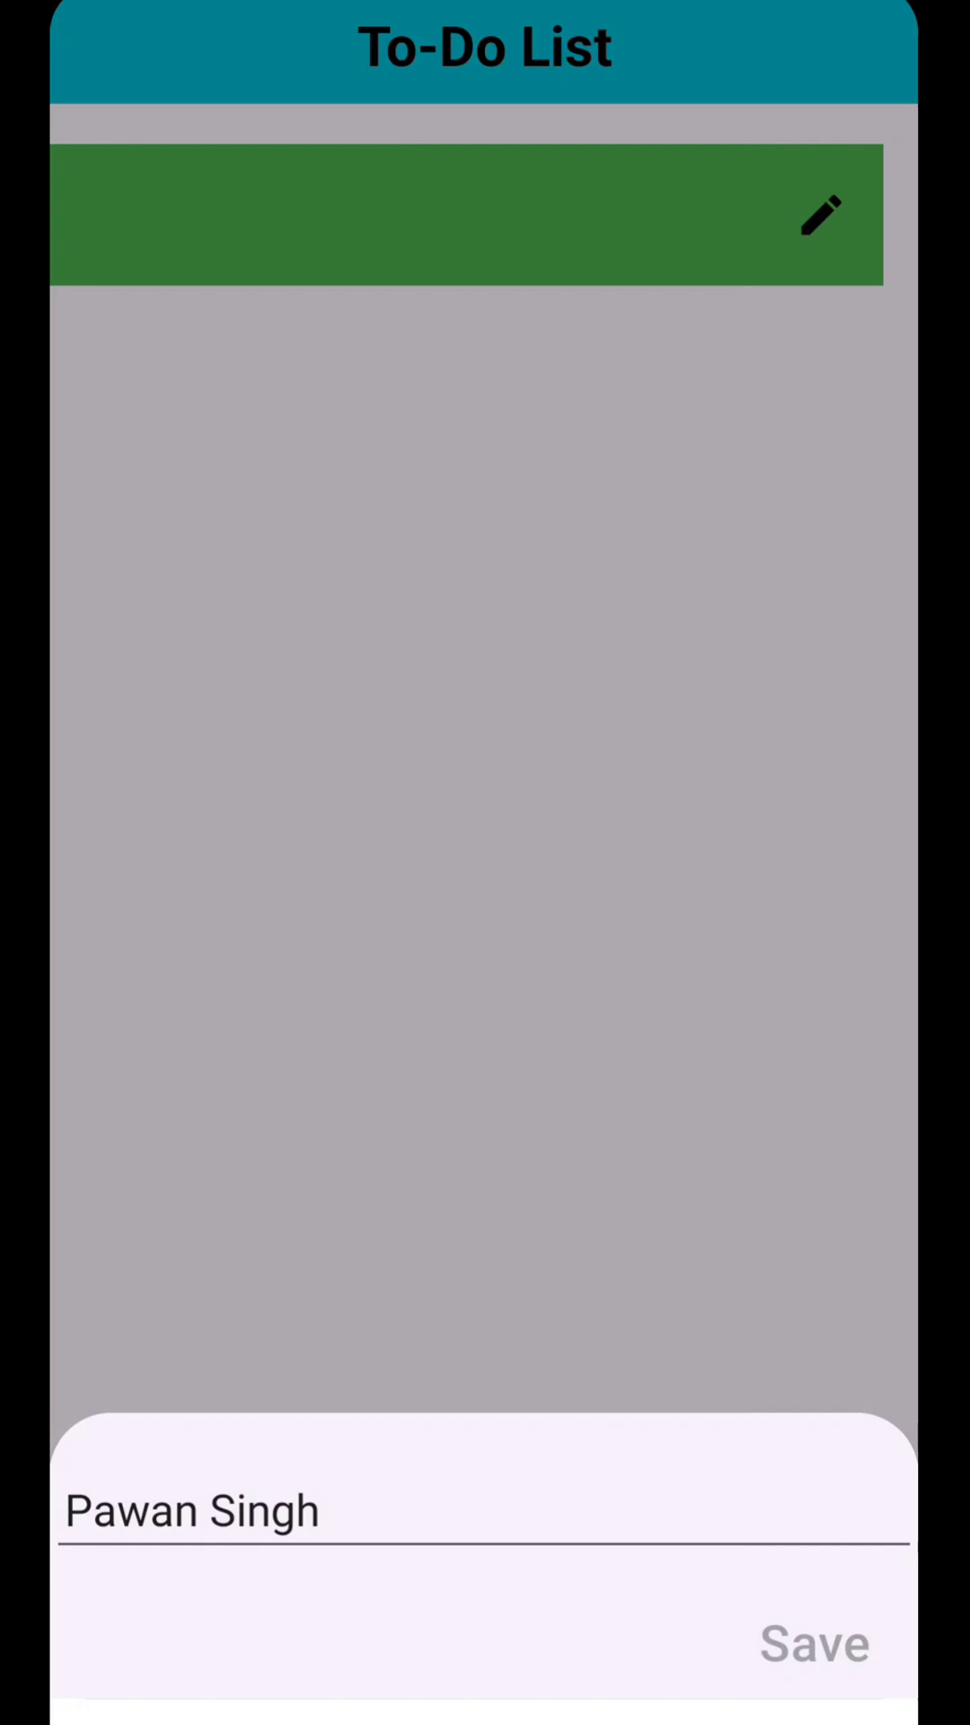
{"action": "left_click", "coordinate": [321, 1511]}
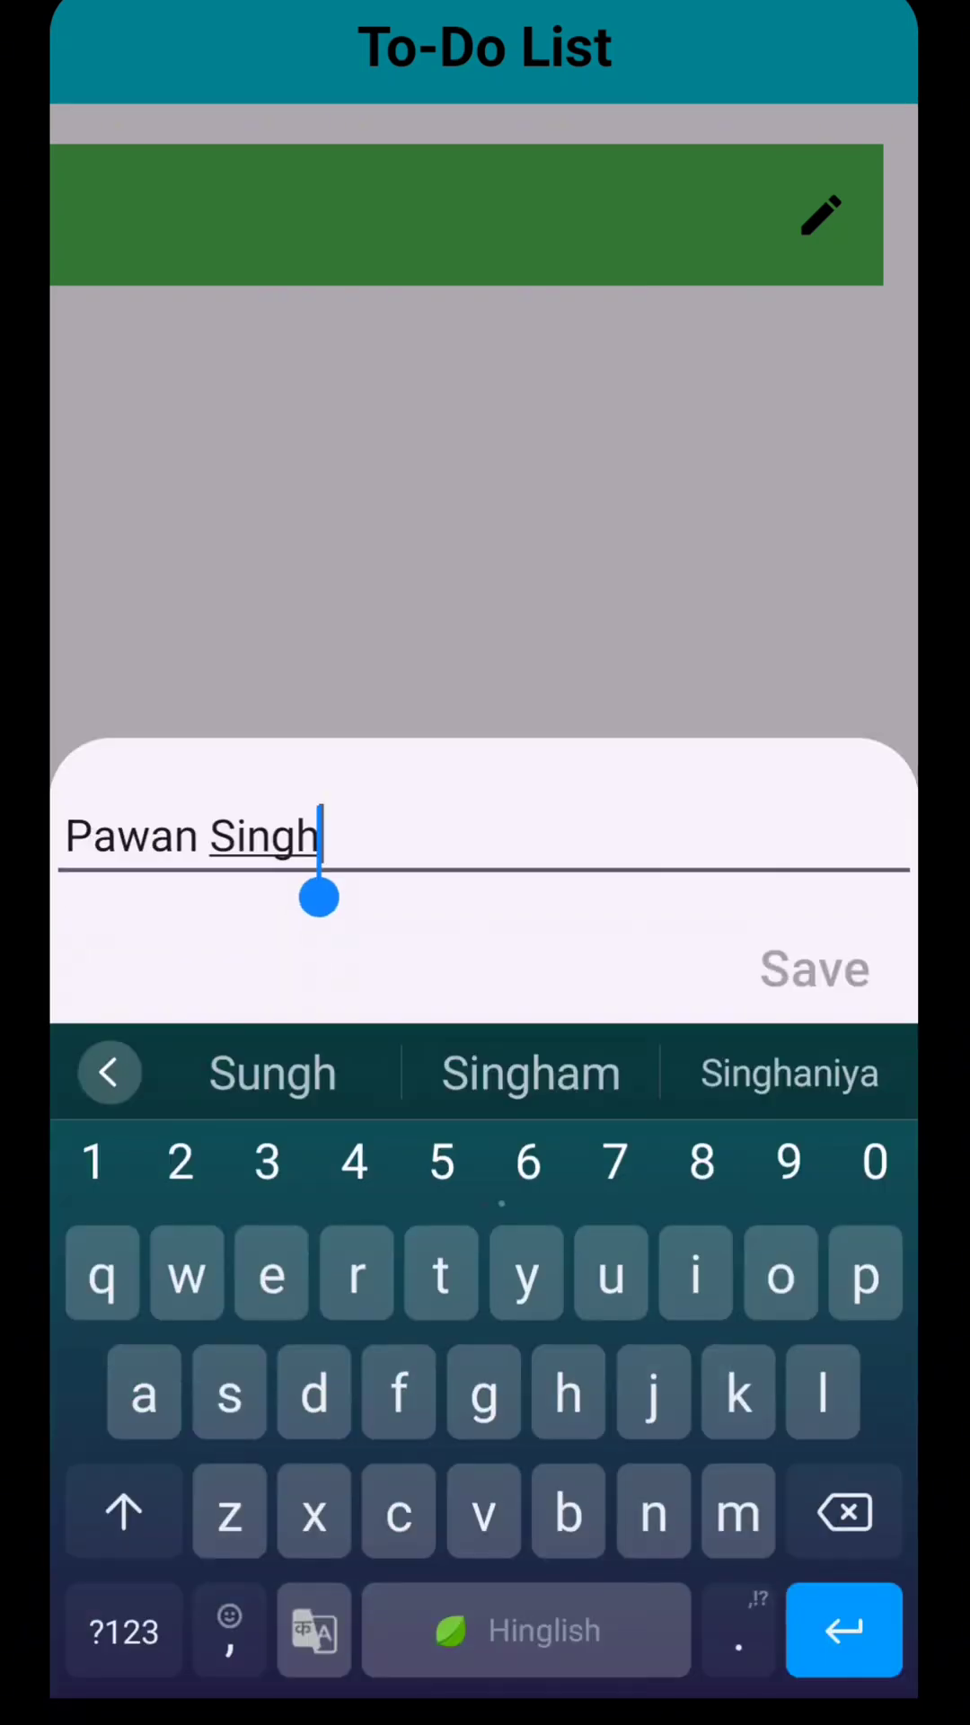
{"action": "left_click", "coordinate": [67, 836]}
{"action": "type", "text": "De"}
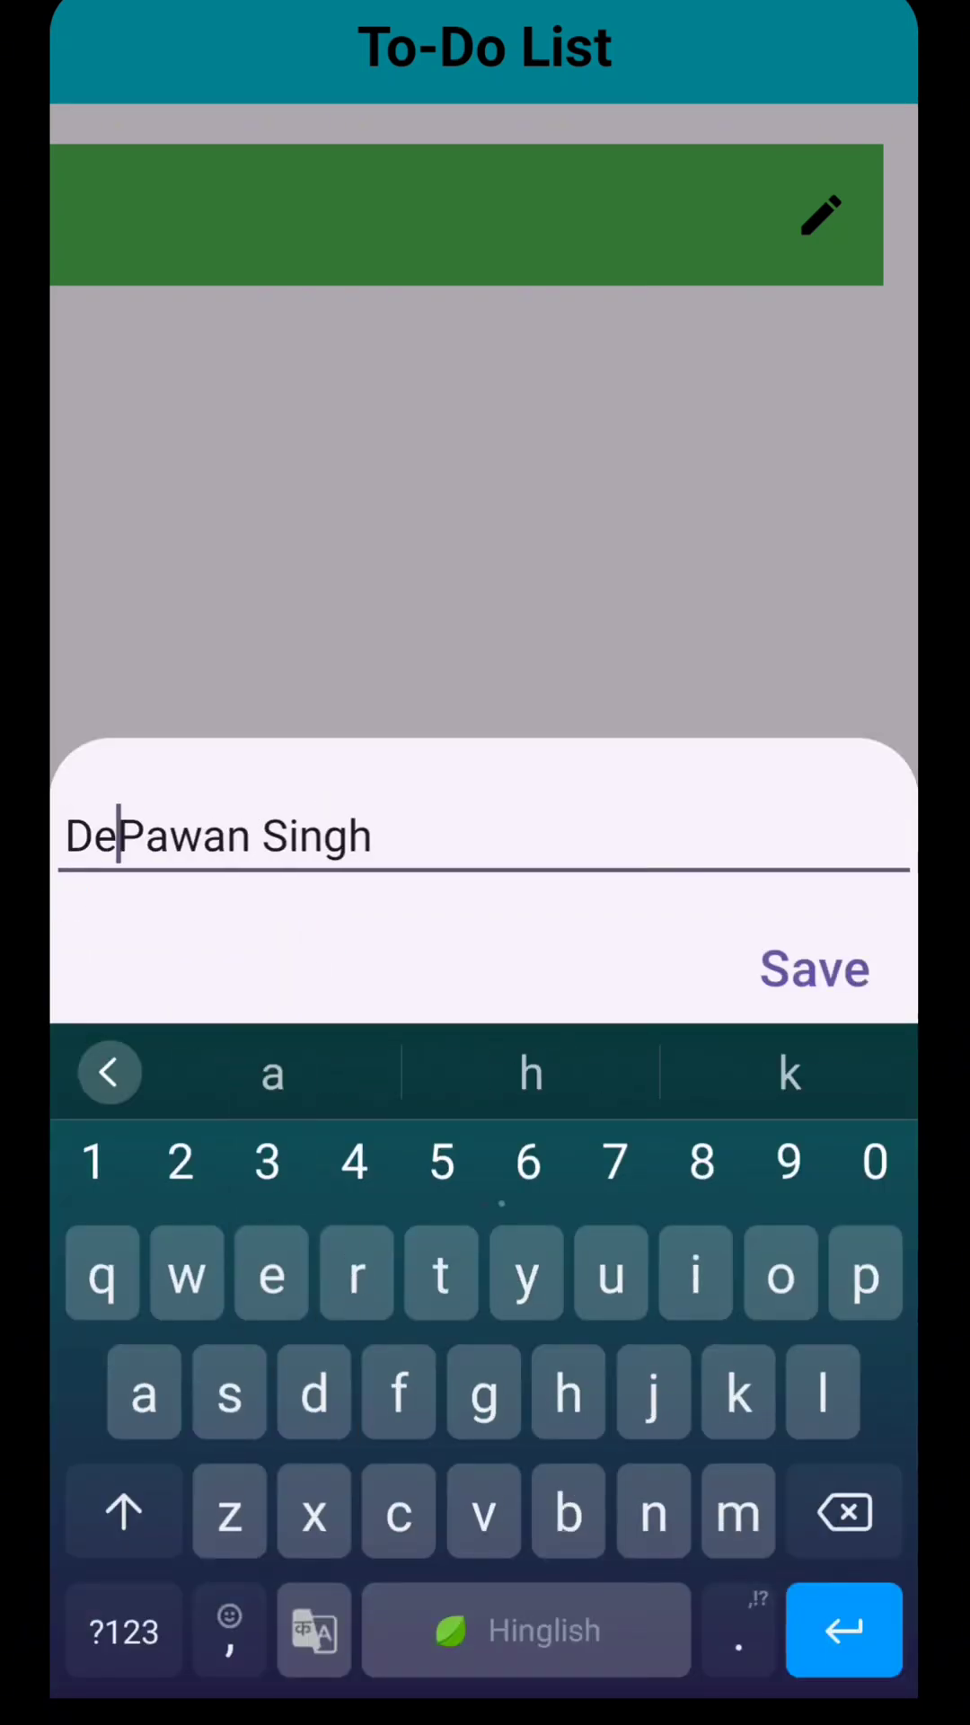
{"action": "type", "text": "veloper"}
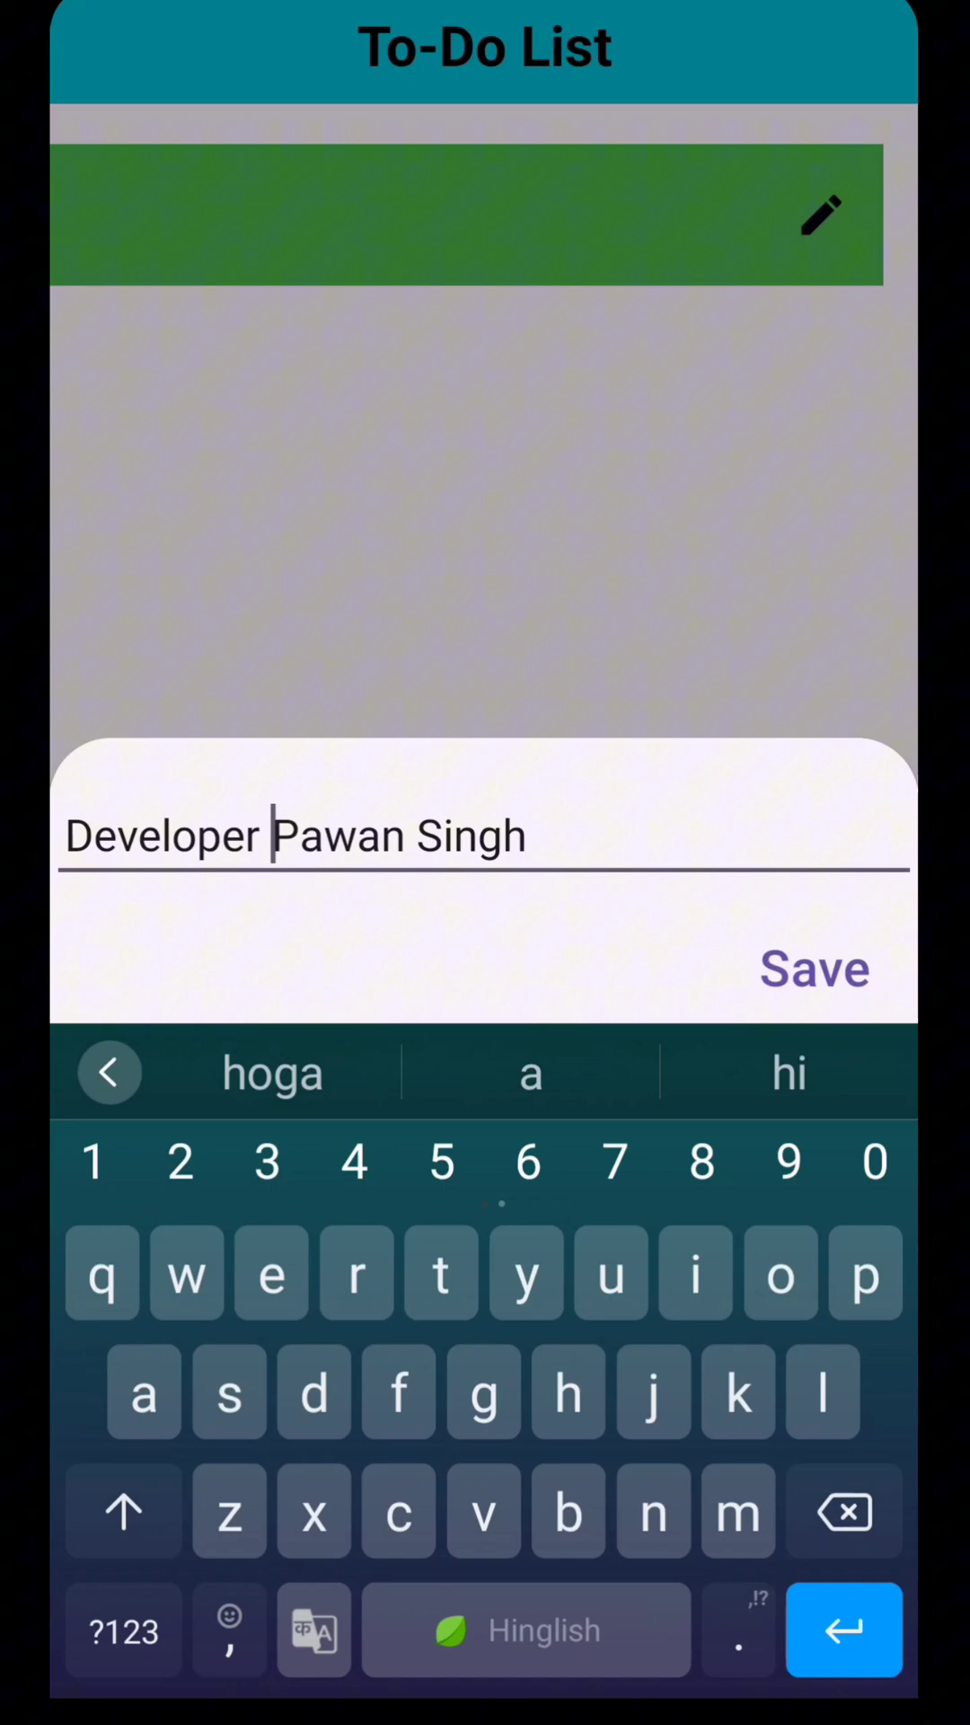
{"action": "left_click", "coordinate": [814, 969]}
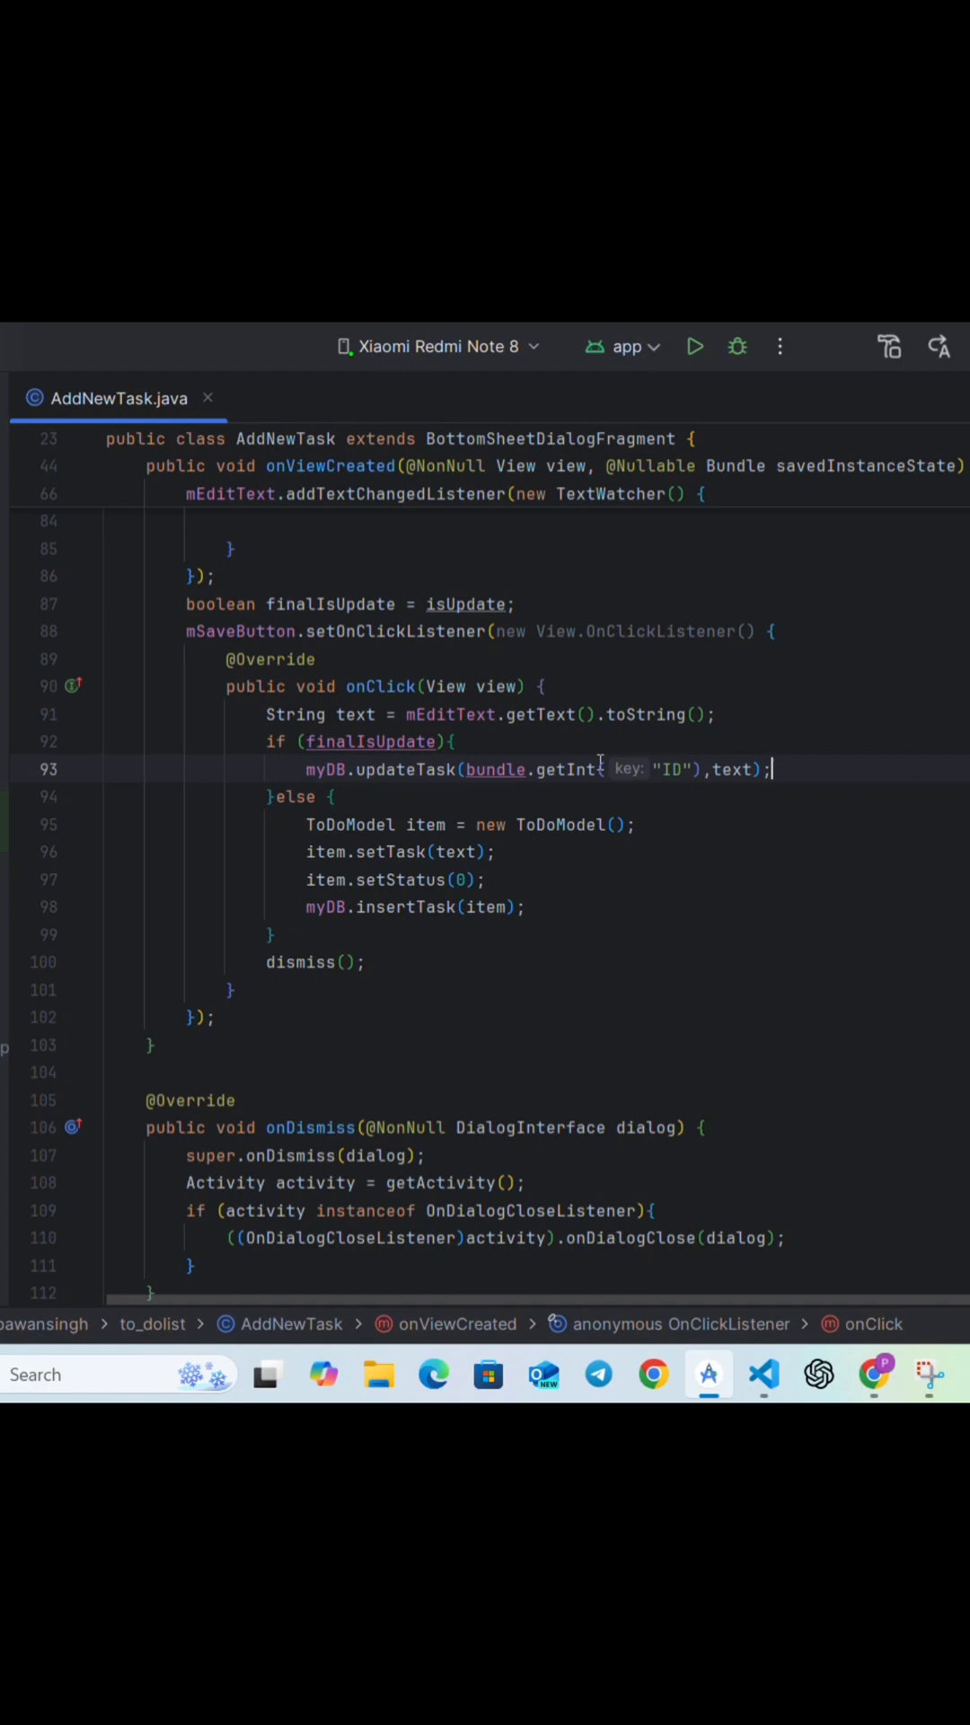
- Change bundle.getInt("ID") to "Id" on line 93 of AddNewTask.java
{"action": "double_click", "coordinate": [683, 770]}
{"action": "type", "text": "Id"}
{"action": "left_click", "coordinate": [804, 775]}
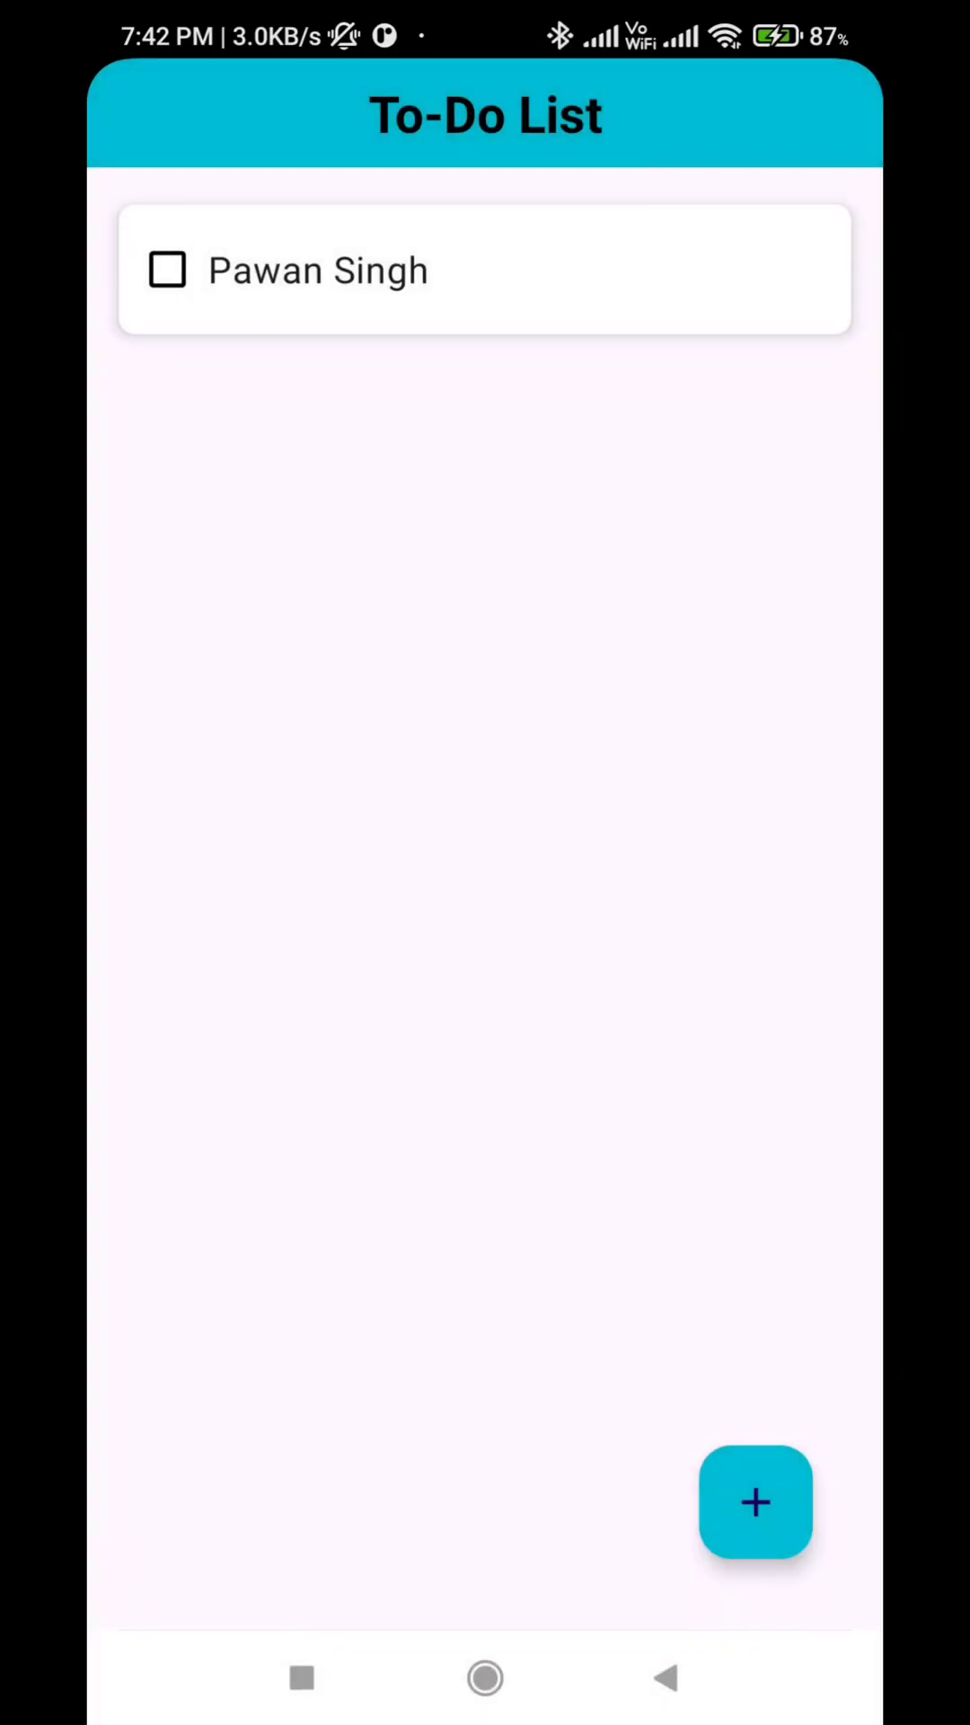
{"action": "left_click_drag", "start_coordinate": [675, 269], "coordinate": [134, 270]}
{"action": "left_click", "coordinate": [337, 1458]}
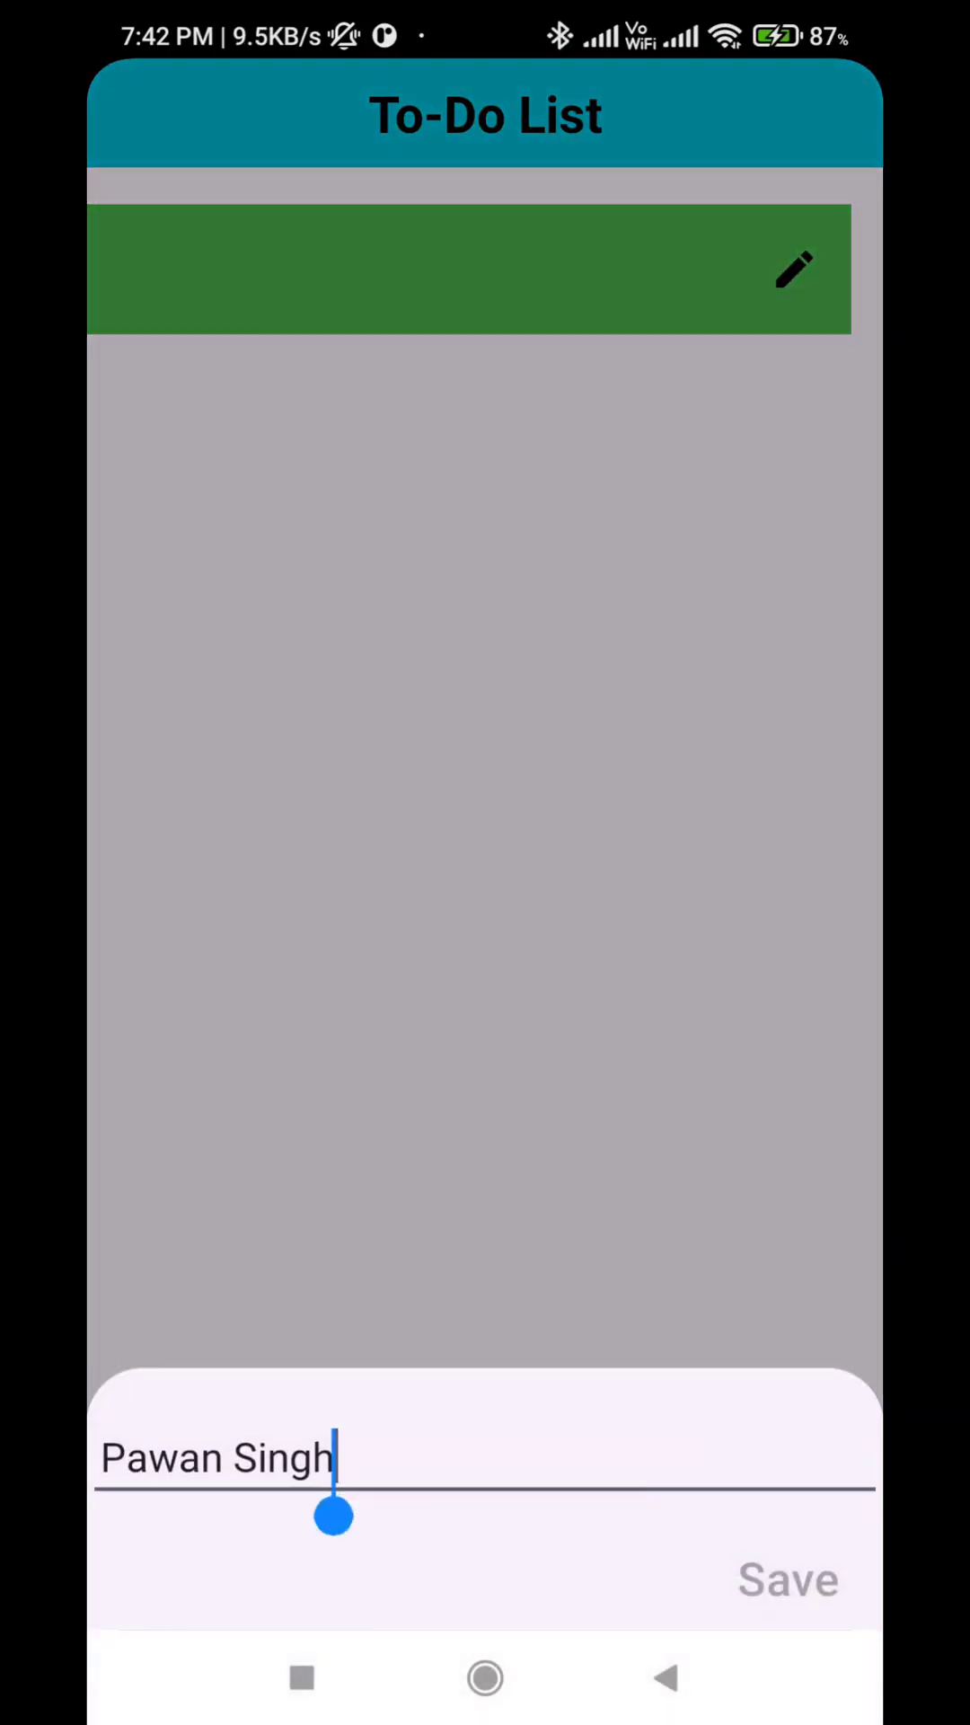
{"action": "left_click", "coordinate": [106, 839]}
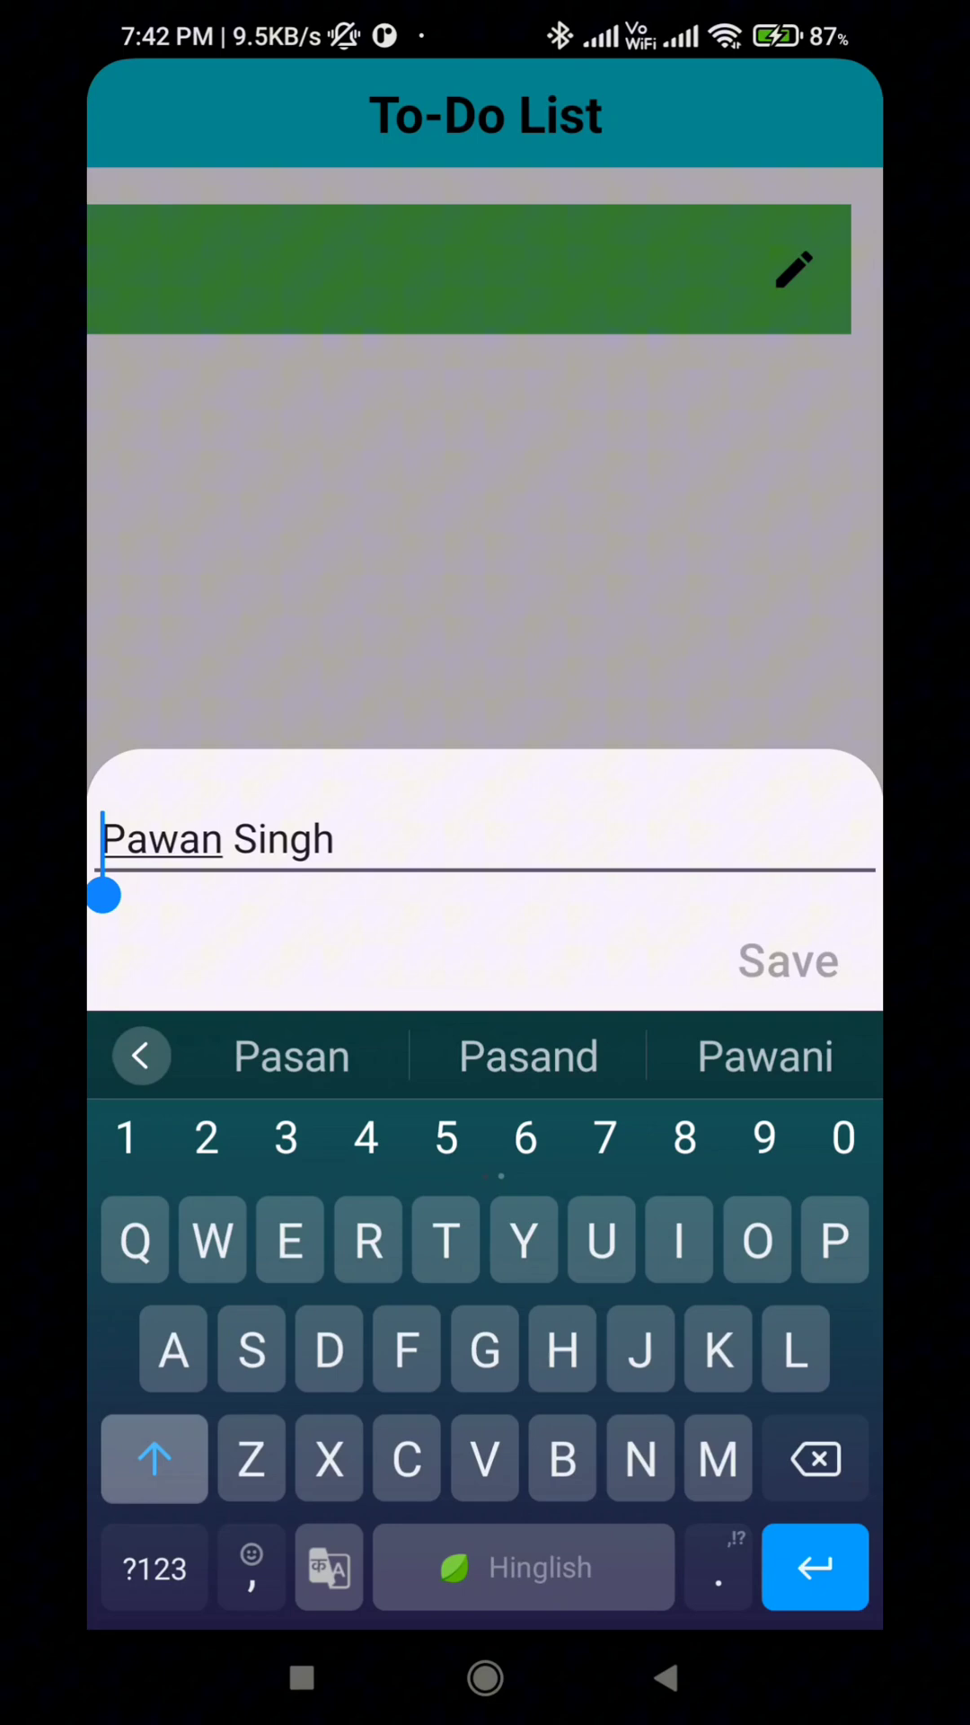
{"action": "type", "text": "Developer"}
{"action": "left_click", "coordinate": [788, 960]}
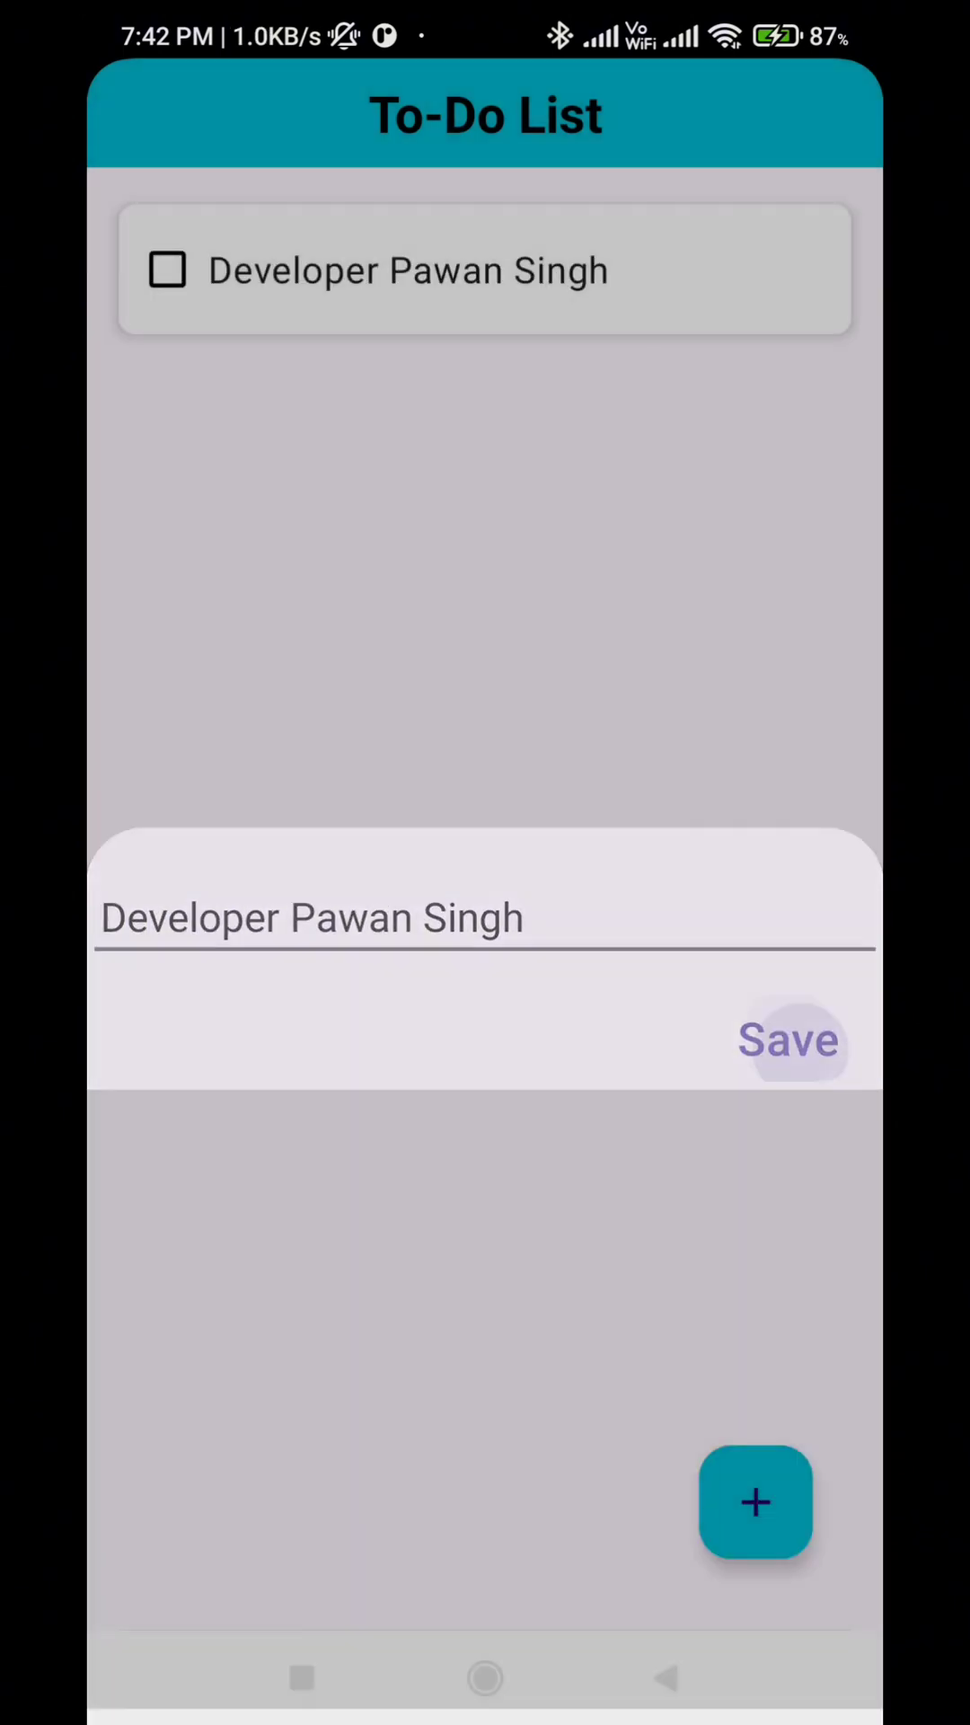